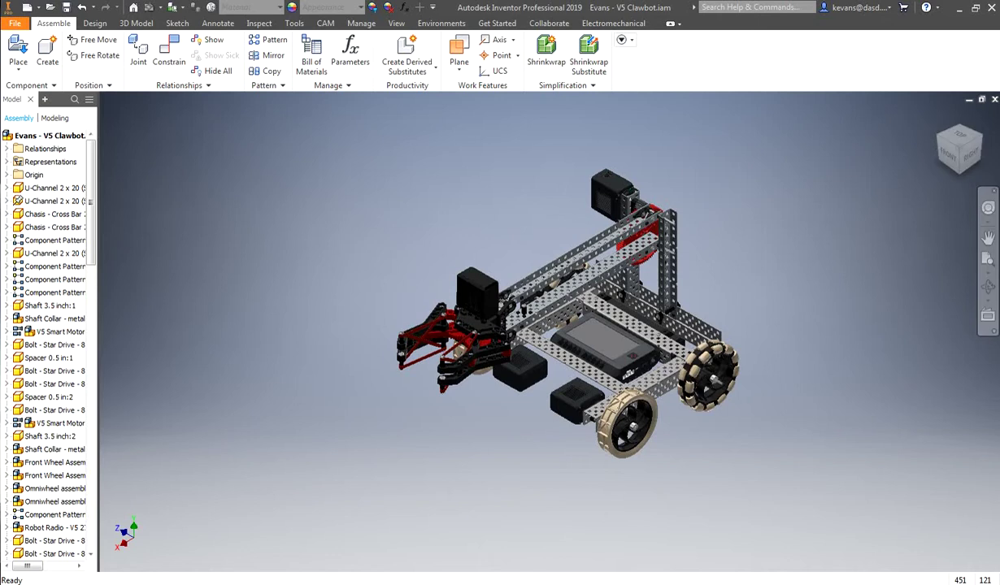
Switch to the V5 Clawbot project folder in Windows Explorer and open its Structure subfolder to view the part files.
mouse_move(917, 0)
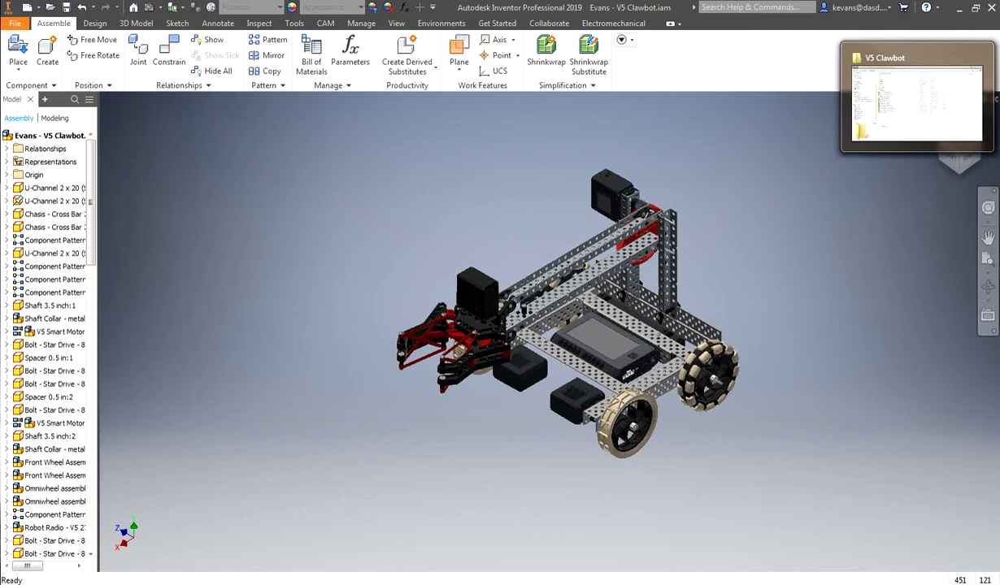
click(916, 102)
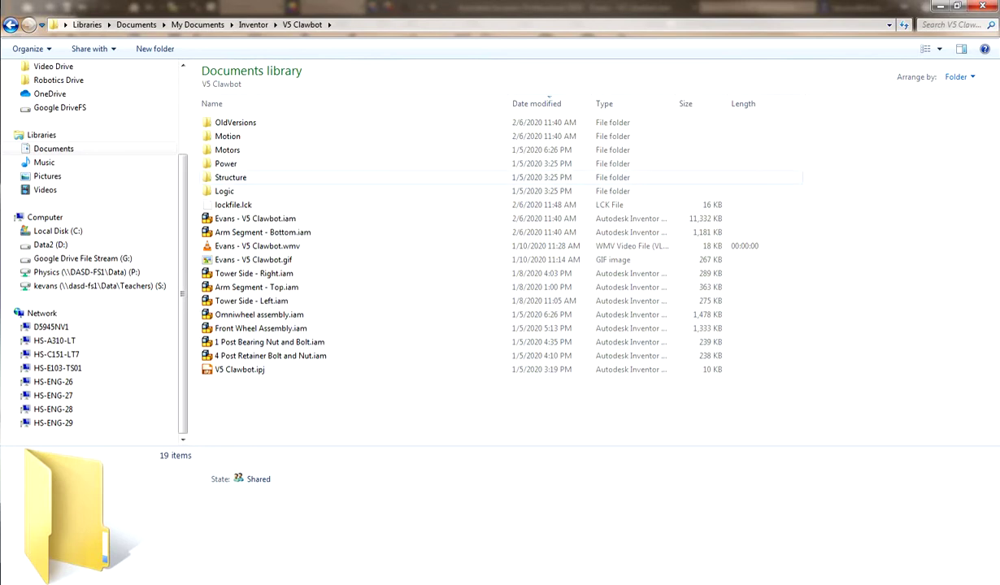
double_click(230, 177)
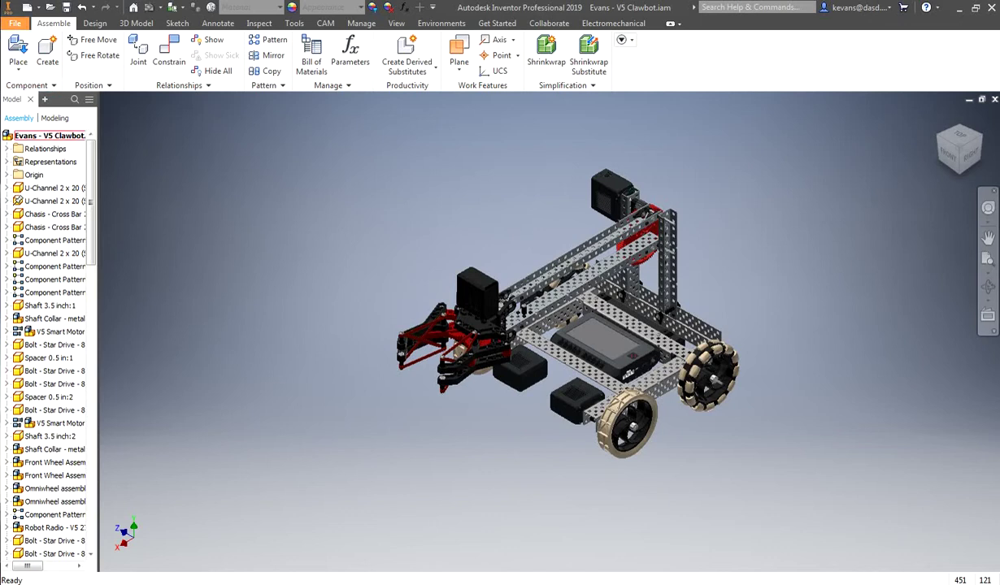
Switch back to Inventor and open Pack and Go for the V5 Clawbot assembly.
click(14, 23)
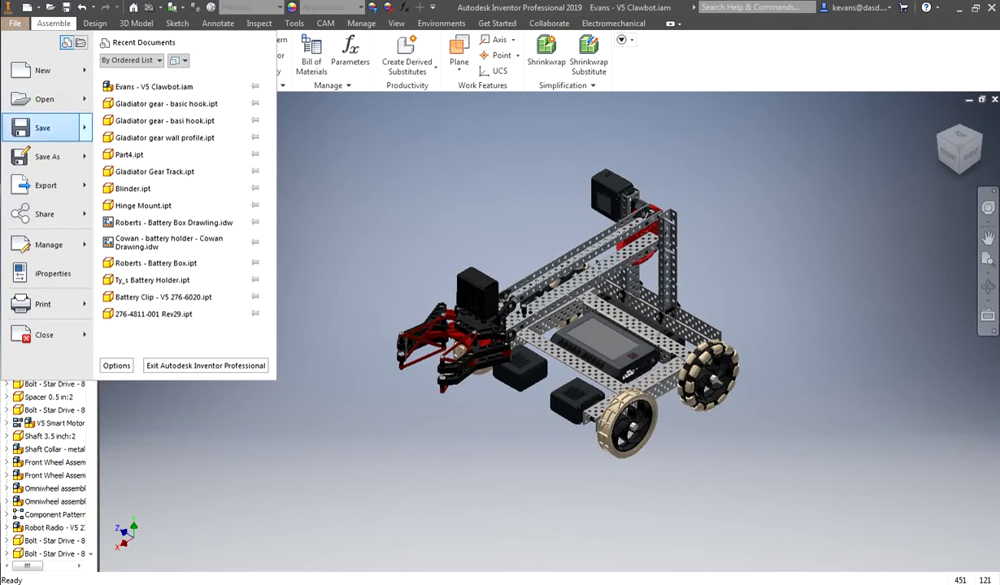
key(Escape)
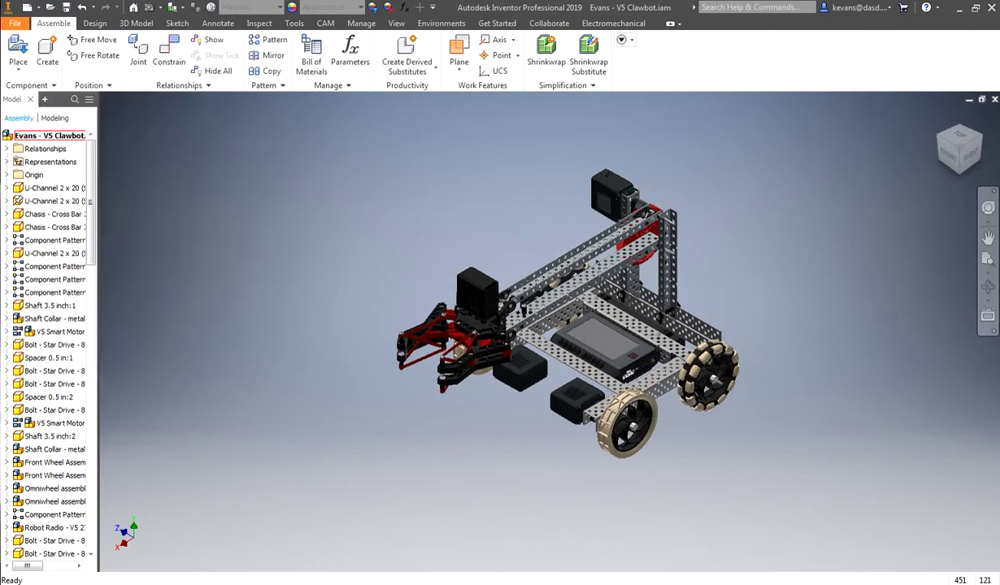
click(15, 23)
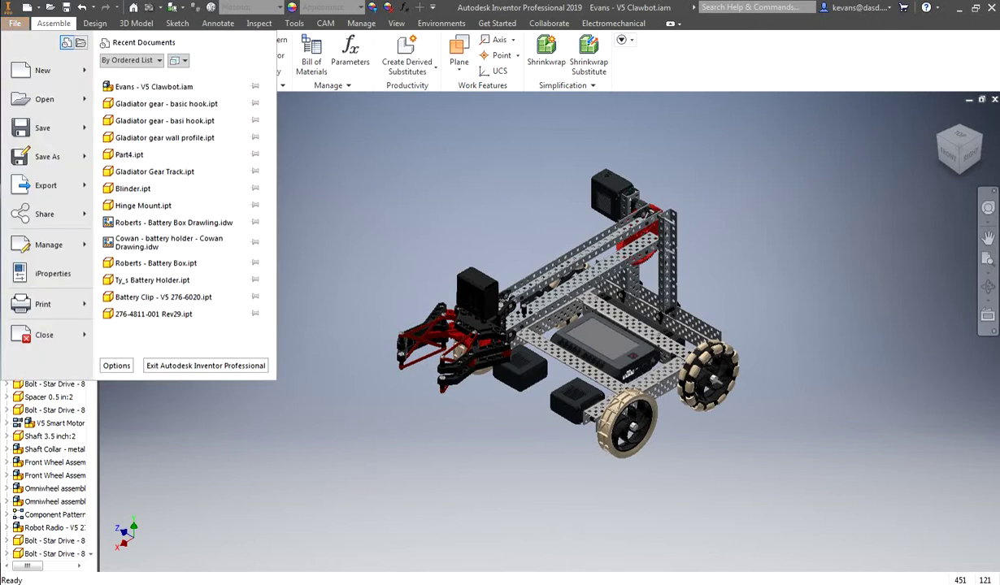
mouse_move(47, 156)
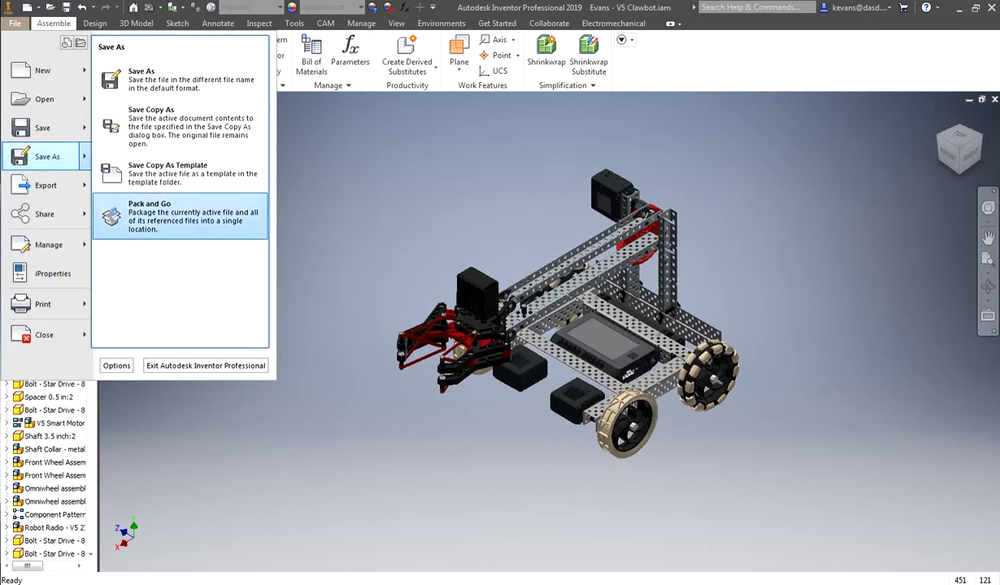
click(179, 216)
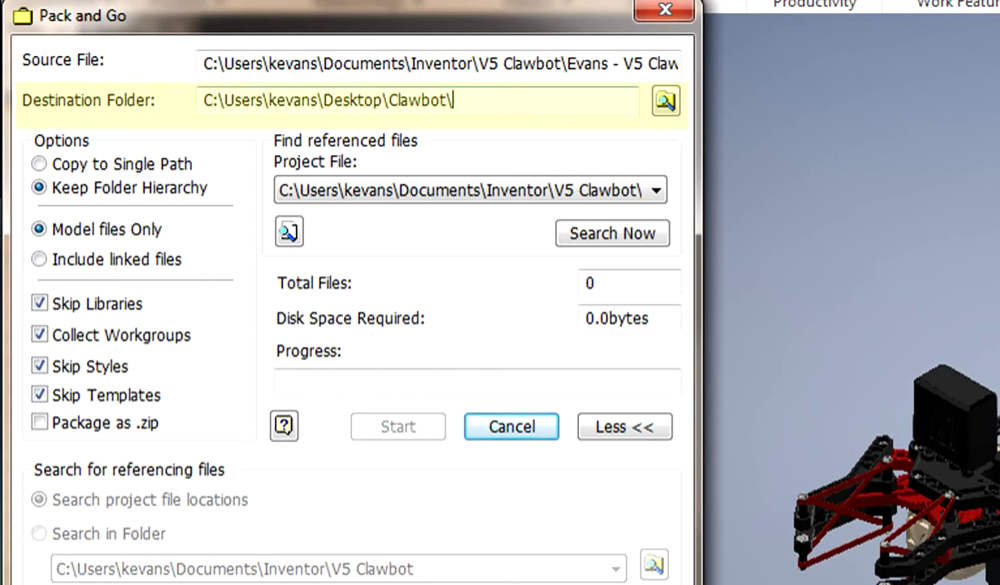
Set the Pack and Go destination to a Desktop folder named with the owner's surname followed by " - v5 Clawbot".
click(453, 100)
drag(389, 100, 453, 100)
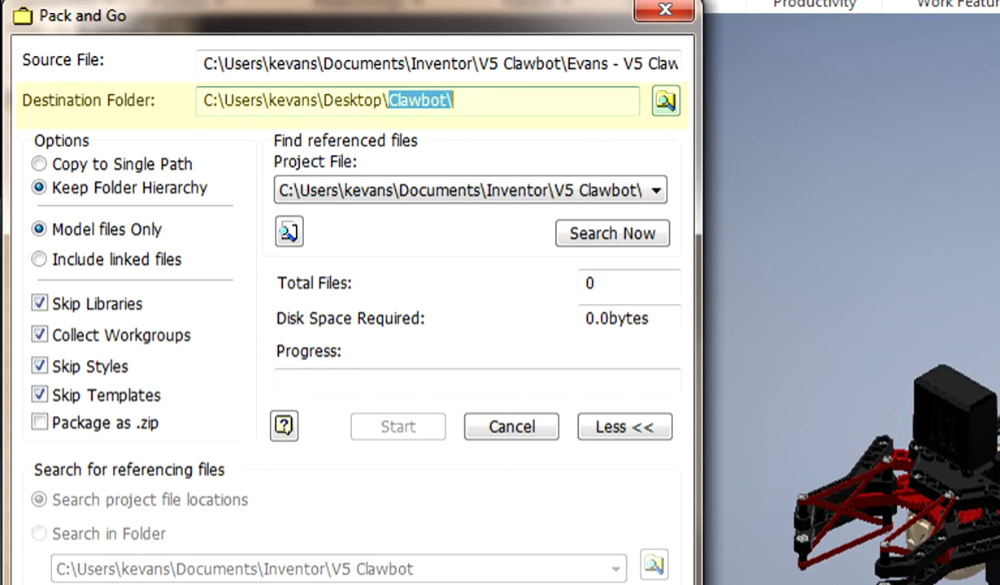
text(Evans)
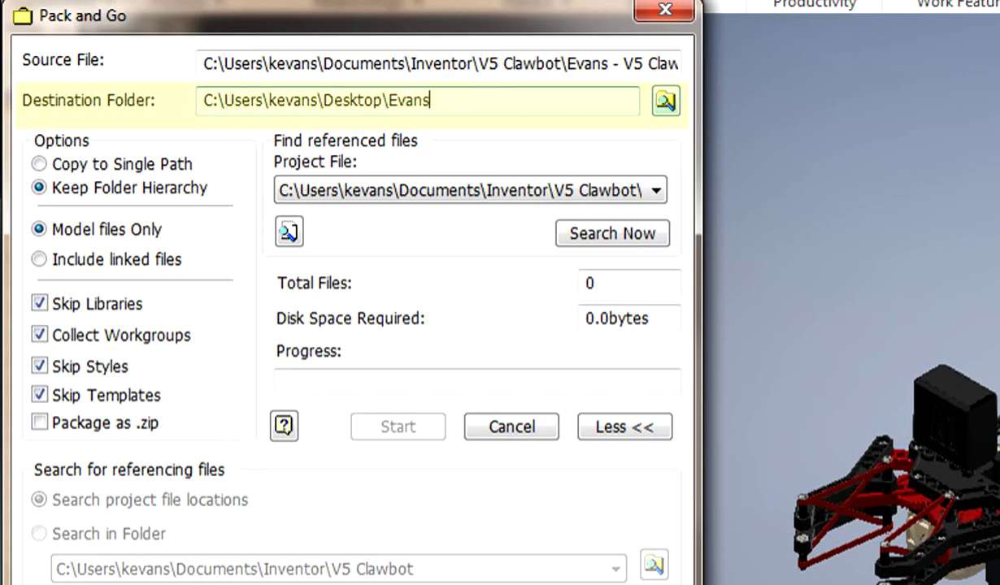
text( - v5 cLAWBOT)
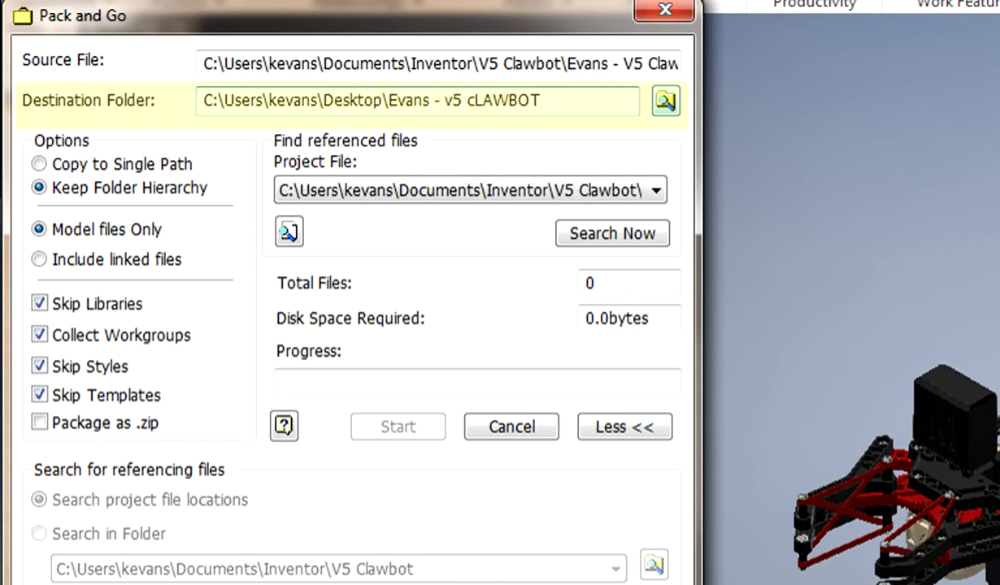
key(BackSpace)
key(BackSpace)
key(BackSpace)
key(BackSpace)
key(BackSpace)
key(BackSpace)
key(BackSpace)
key(BackSpace)
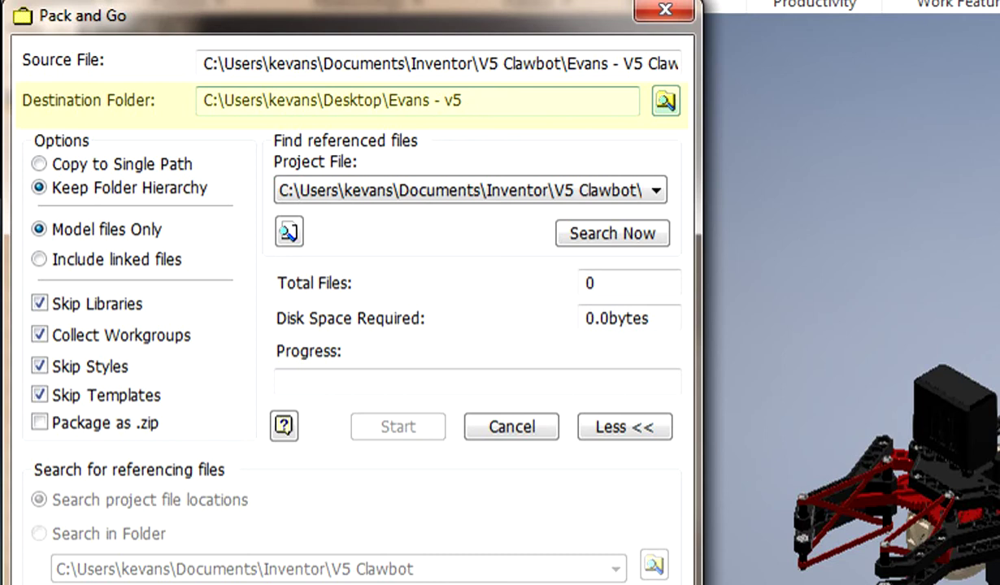
text(Clawbot)
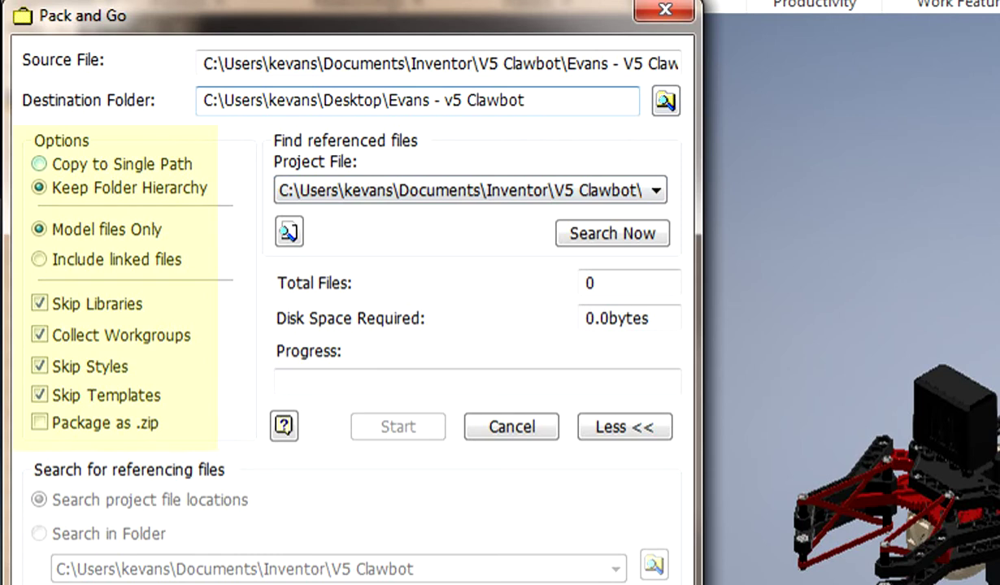
Set the package options to Copy to Single Path and Package as .zip.
click(39, 163)
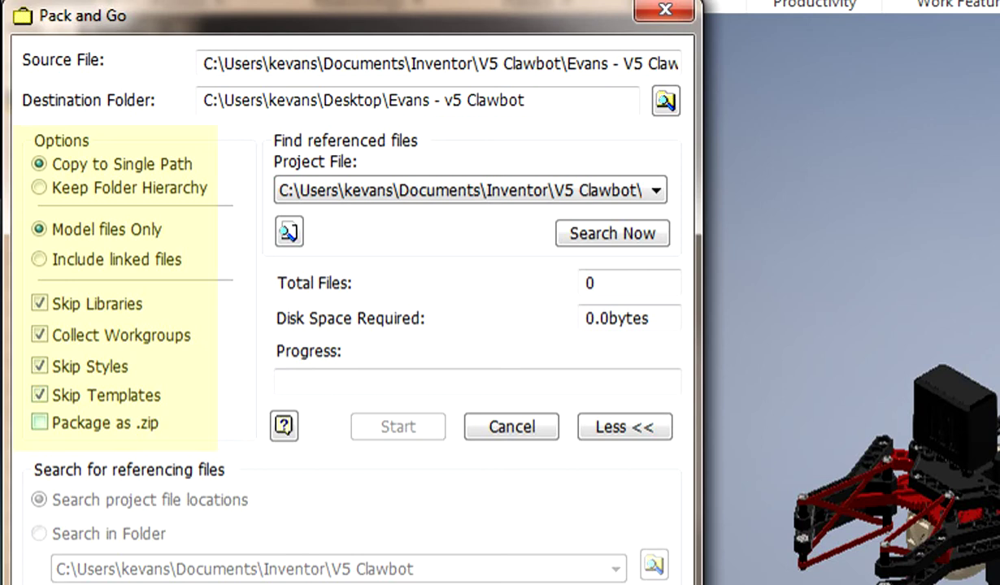
click(39, 423)
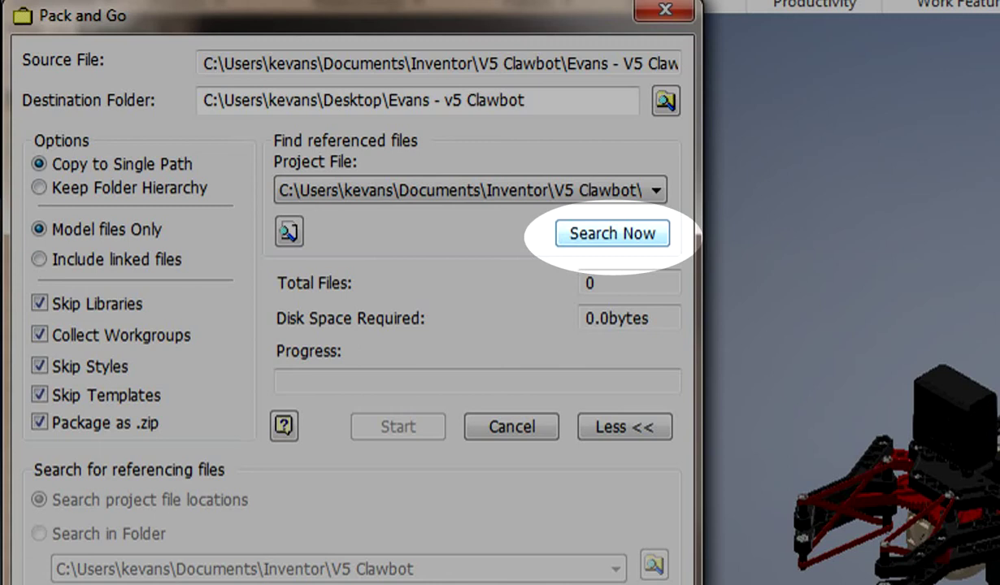
Search for the assembly's referenced files and start packaging, agreeing to the destination folder prompt.
key(Return)
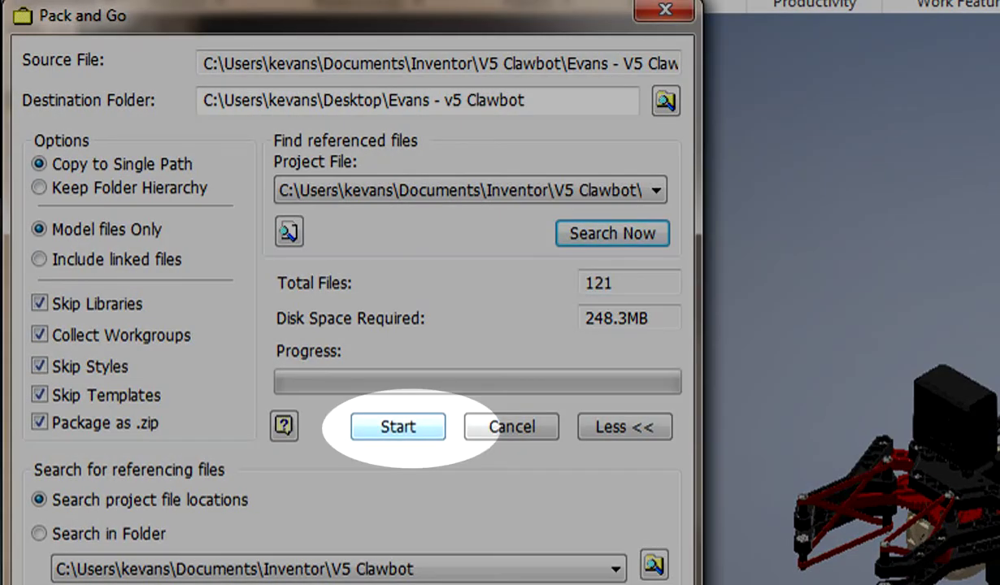
click(397, 427)
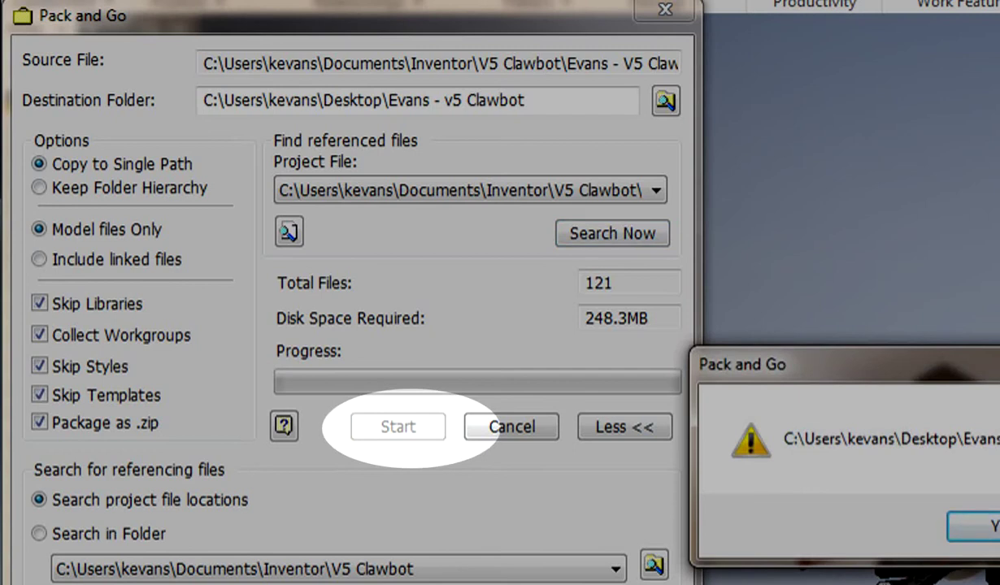
key(Return)
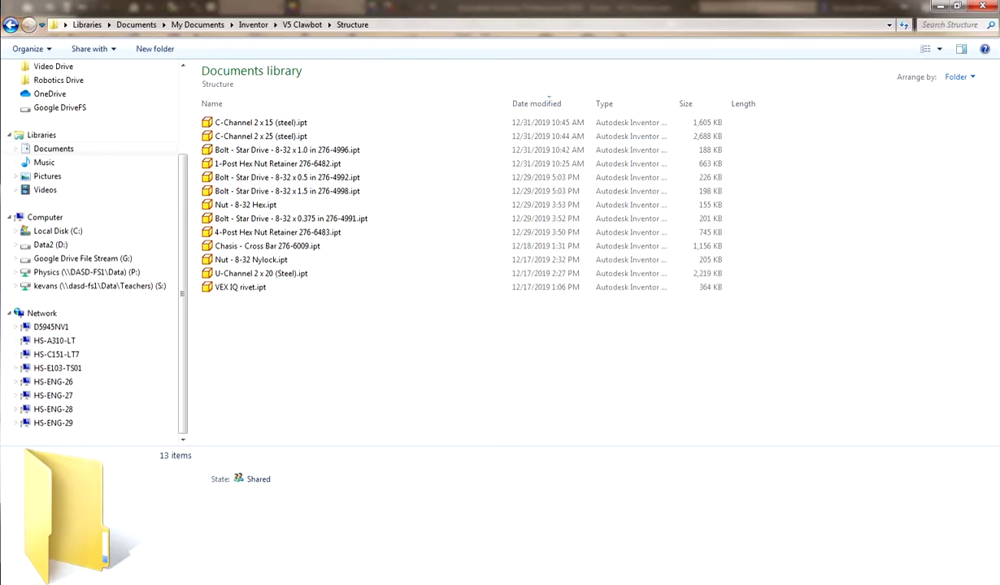
Switch to Windows Explorer and locate and select the packaged v5 Clawbot zip file on the Desktop.
scroll(89, 244, up, 3)
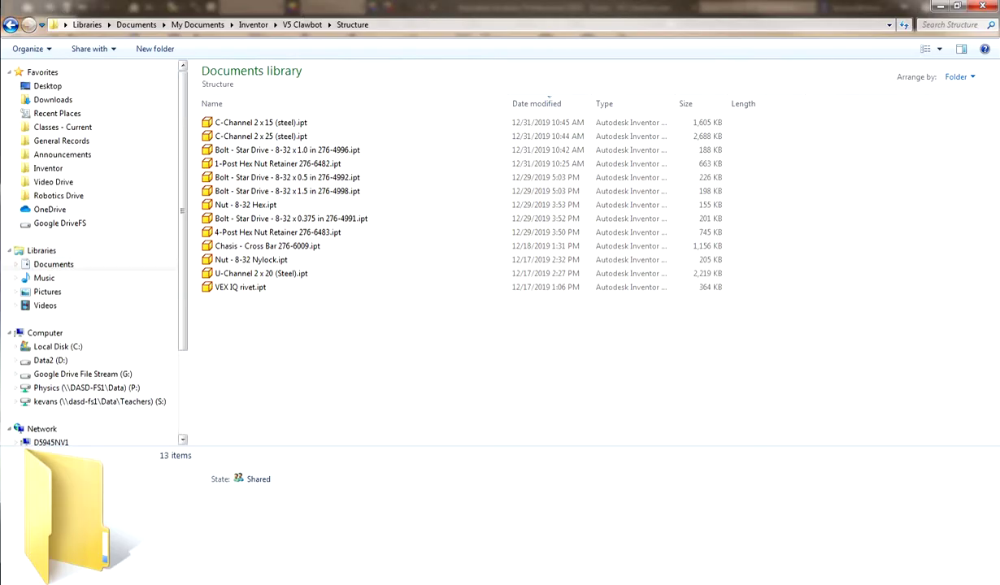
click(48, 85)
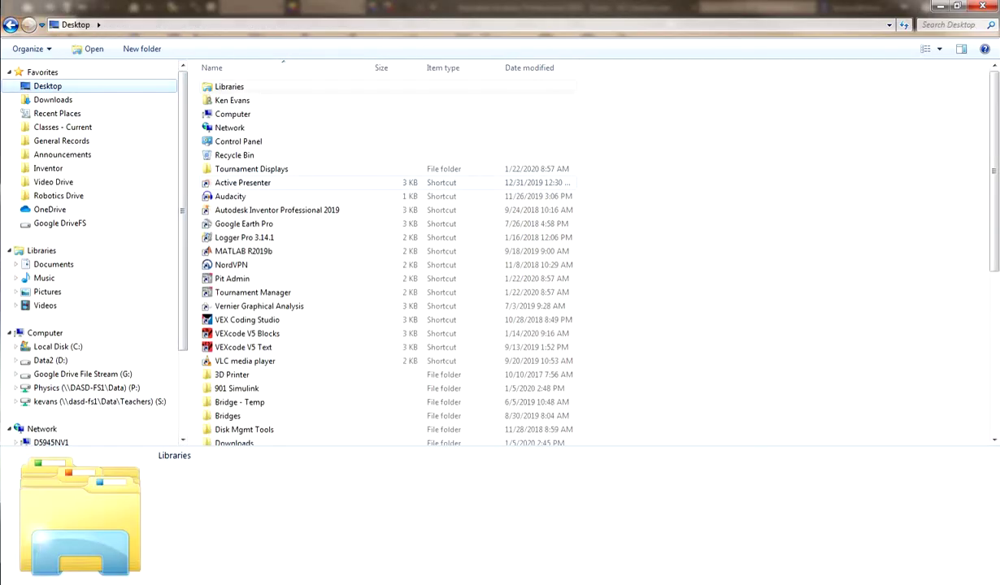
scroll(89, 244, down, 3)
scroll(382, 252, down, 5)
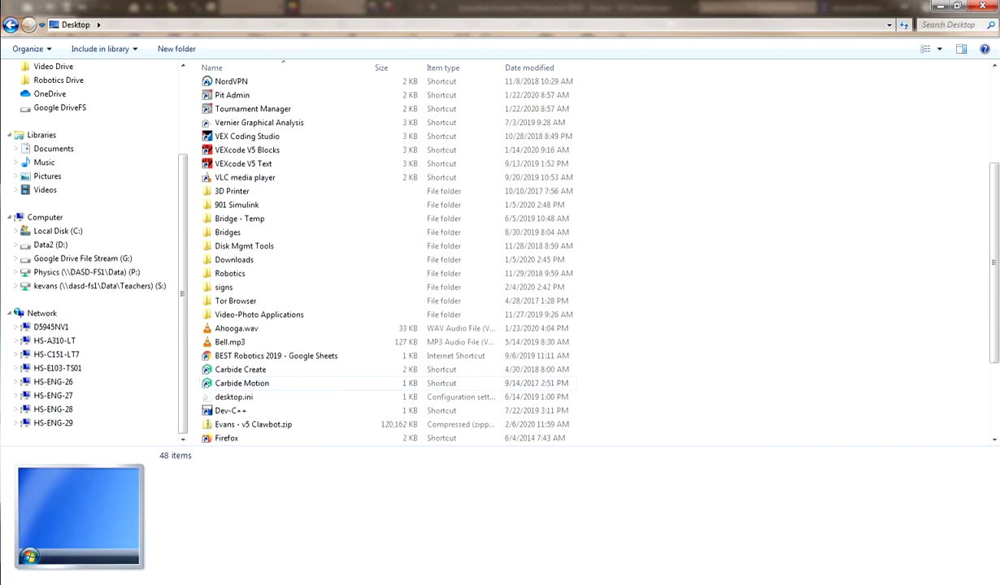
scroll(323, 361, down, 2)
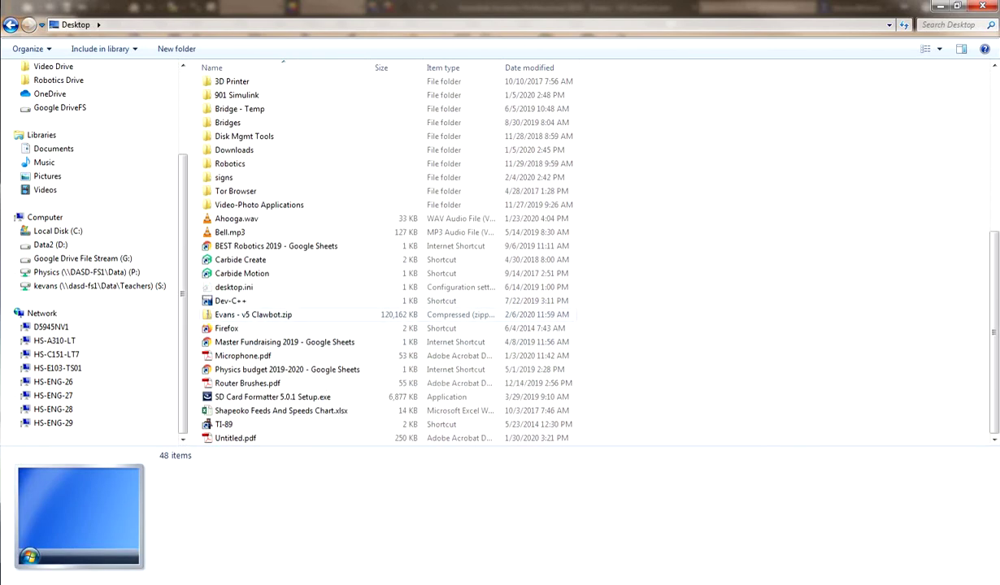
click(277, 315)
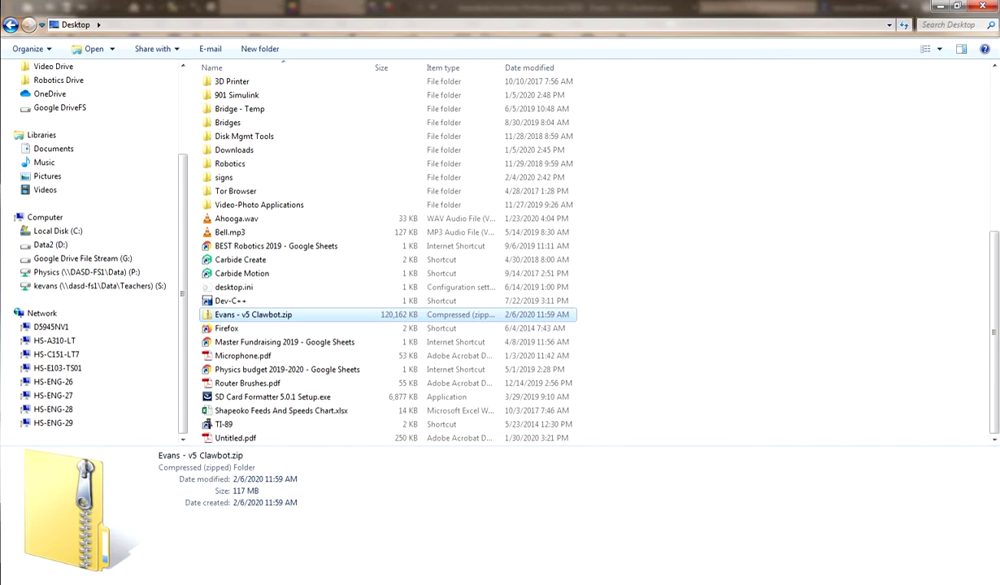
Open the v5 Clawbot zip, look through its packaged part, assembly and project files, and return to the Desktop folder.
double_click(253, 315)
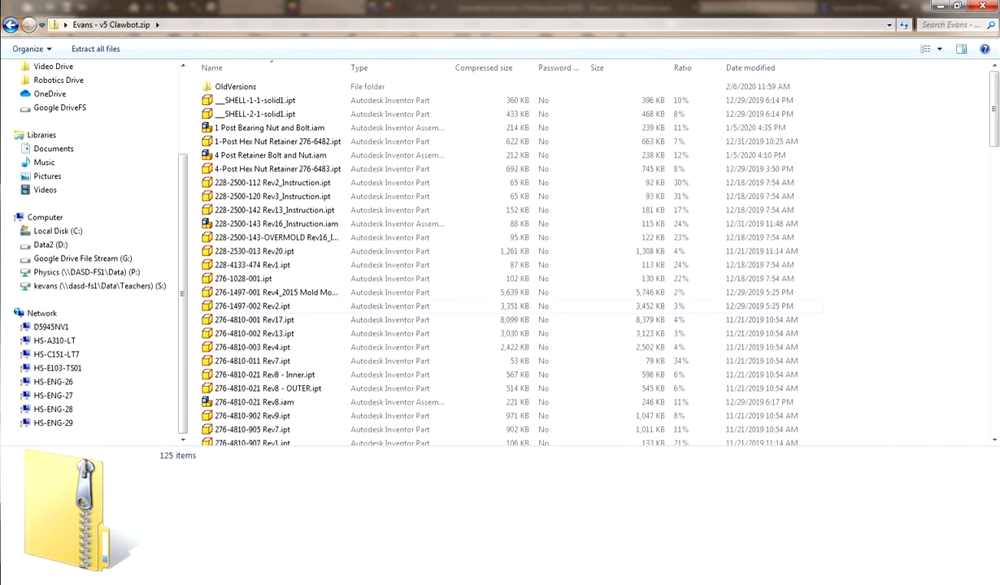
scroll(861, 114, down, 9)
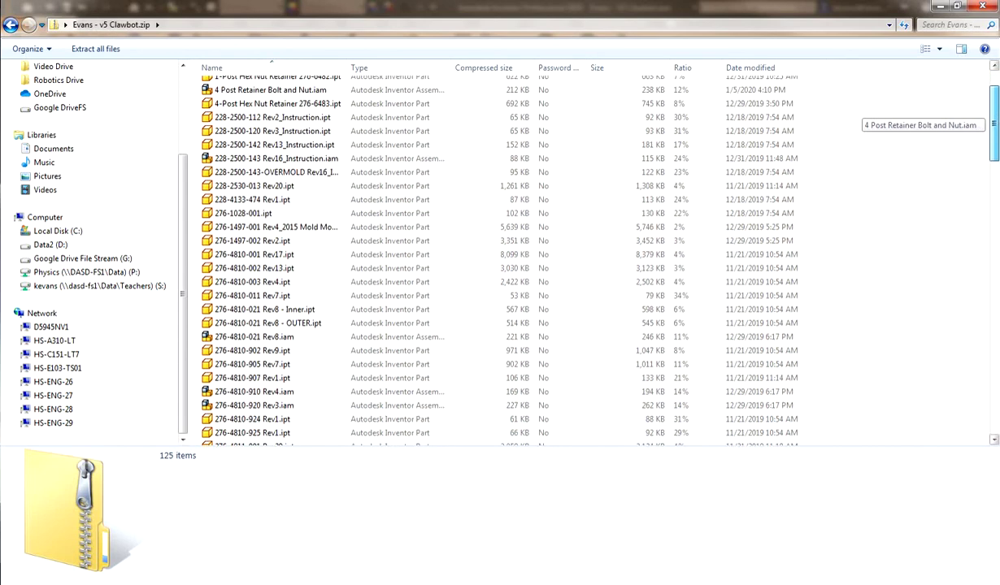
scroll(862, 113, down, 20)
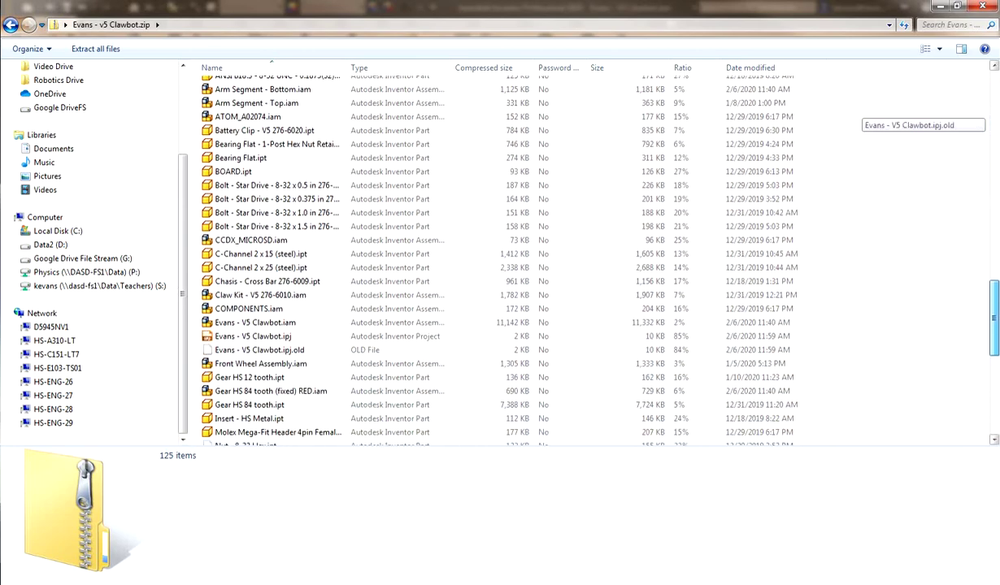
scroll(854, 121, up, 20)
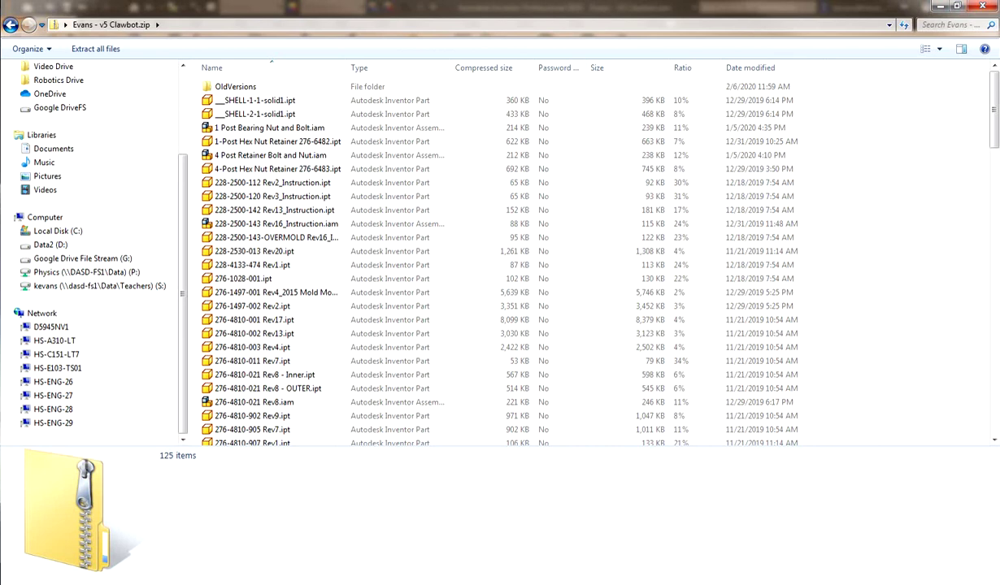
click(11, 25)
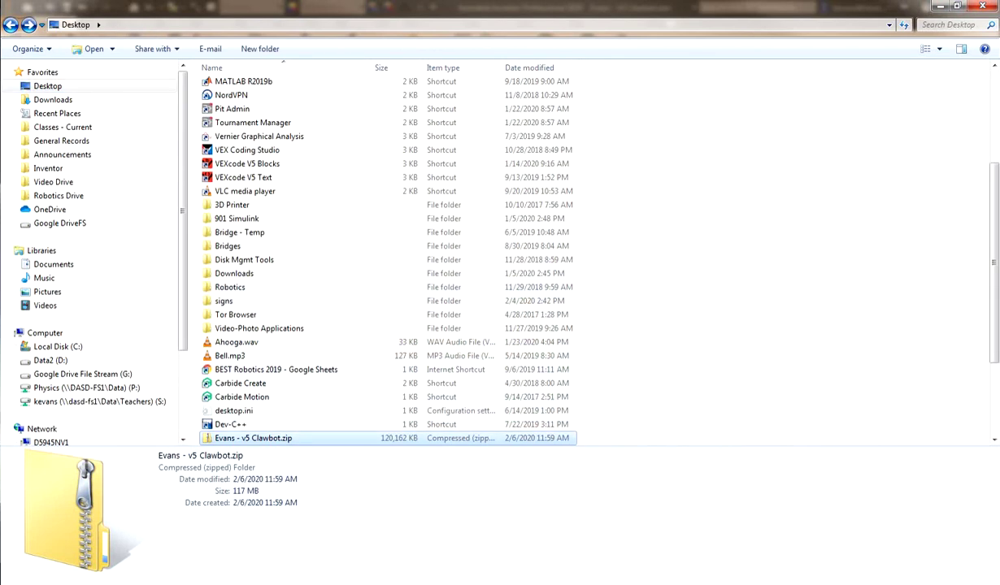